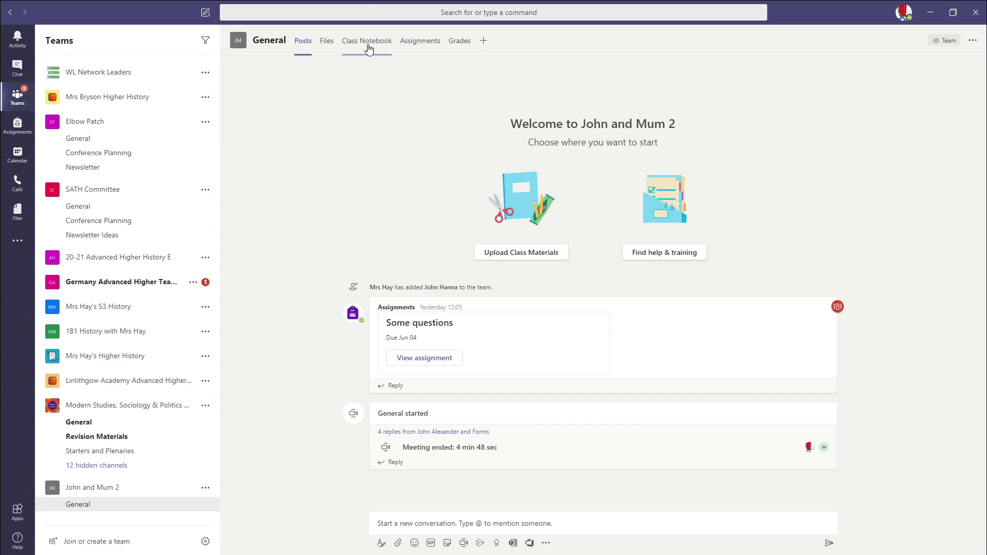
View the Task 1 page in the Welcome section of the team's Class Notebook.
{"action": "left_click", "coordinate": [368, 47]}
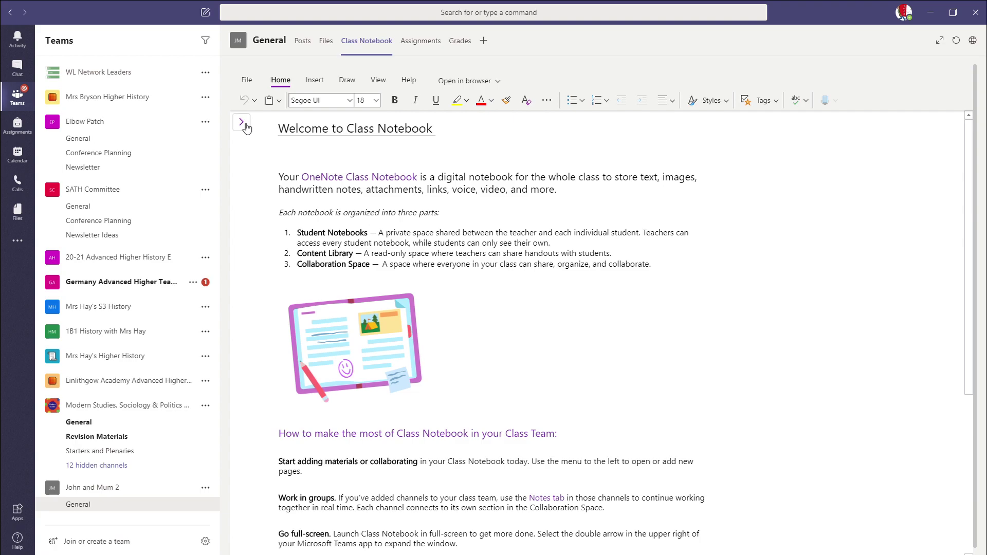
{"action": "left_click", "coordinate": [242, 123]}
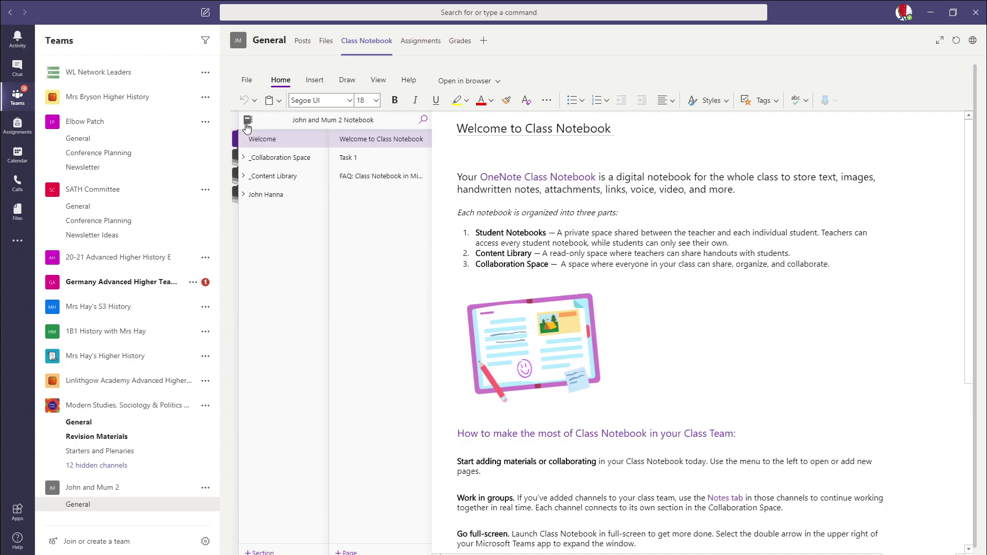
{"action": "left_click", "coordinate": [358, 162]}
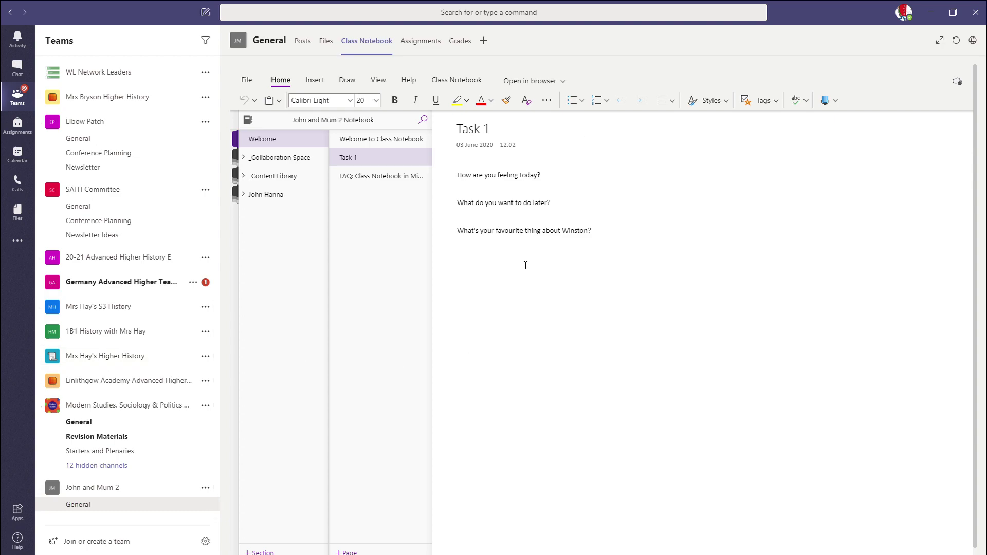
Create a new assignment titled "General Questions" with the instructions "Answer all questions fully".
{"action": "left_click", "coordinate": [429, 44]}
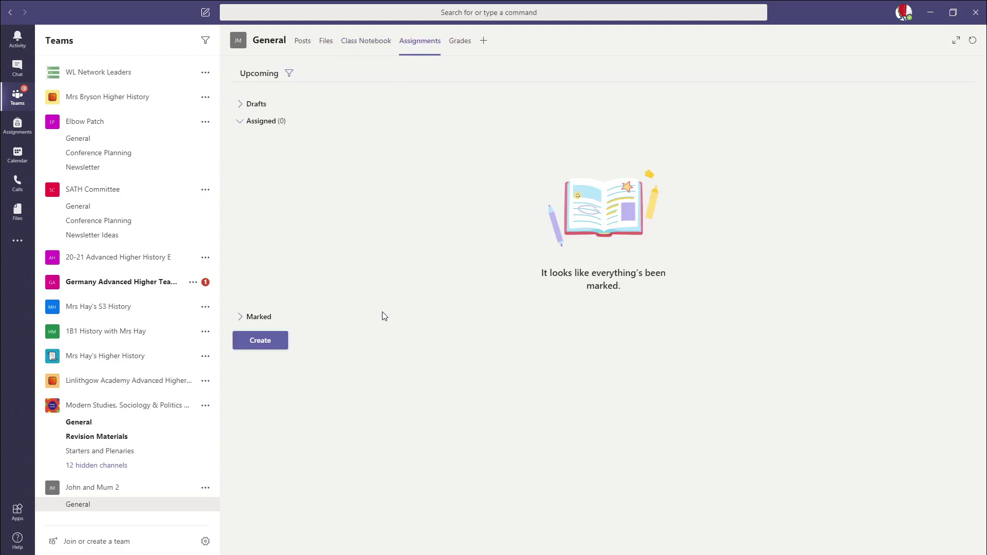
{"action": "left_click", "coordinate": [269, 348]}
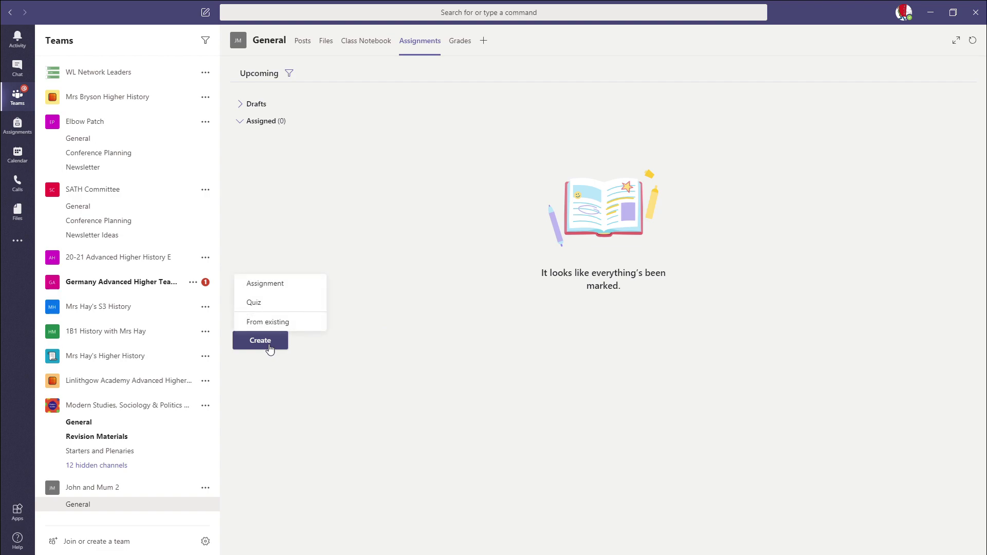
{"action": "left_click", "coordinate": [281, 286]}
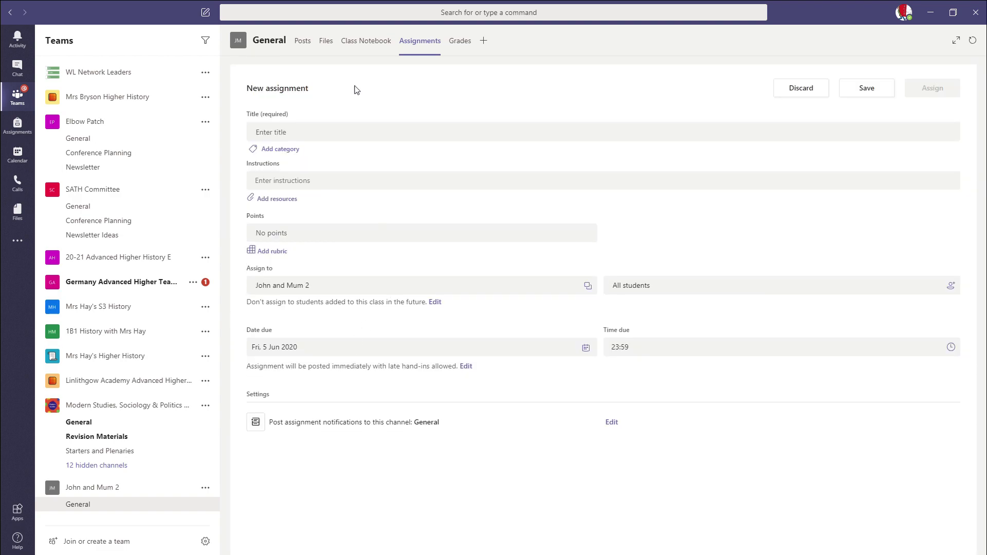
{"action": "left_click", "coordinate": [385, 131]}
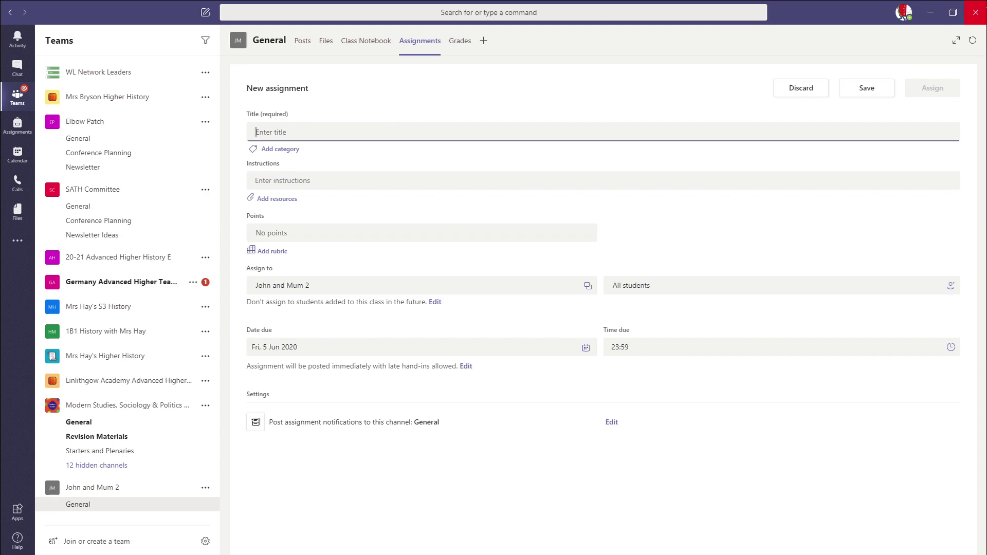
{"action": "type", "text": "Ger"}
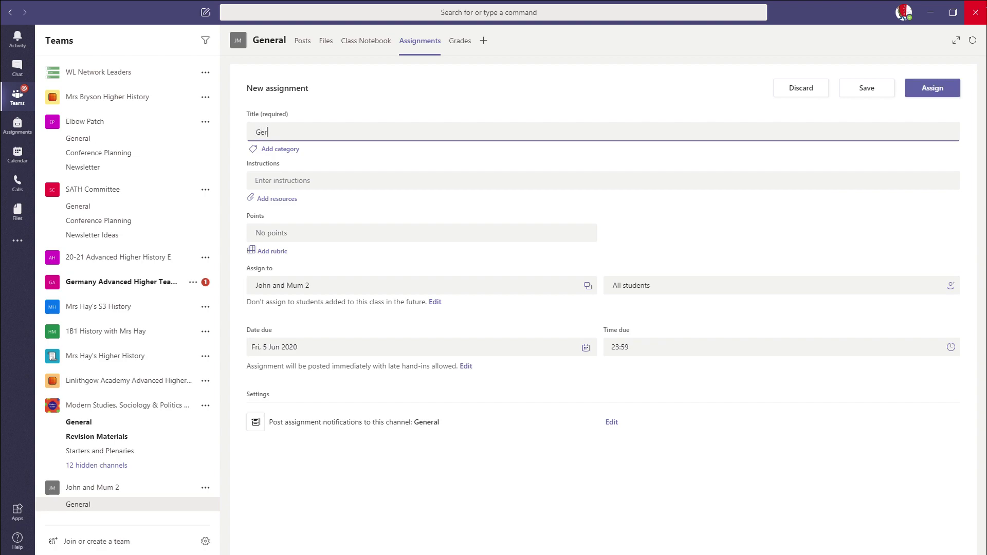
{"action": "key", "text": "BackSpace"}
{"action": "type", "text": "neral Questions"}
{"action": "left_click", "coordinate": [482, 188]}
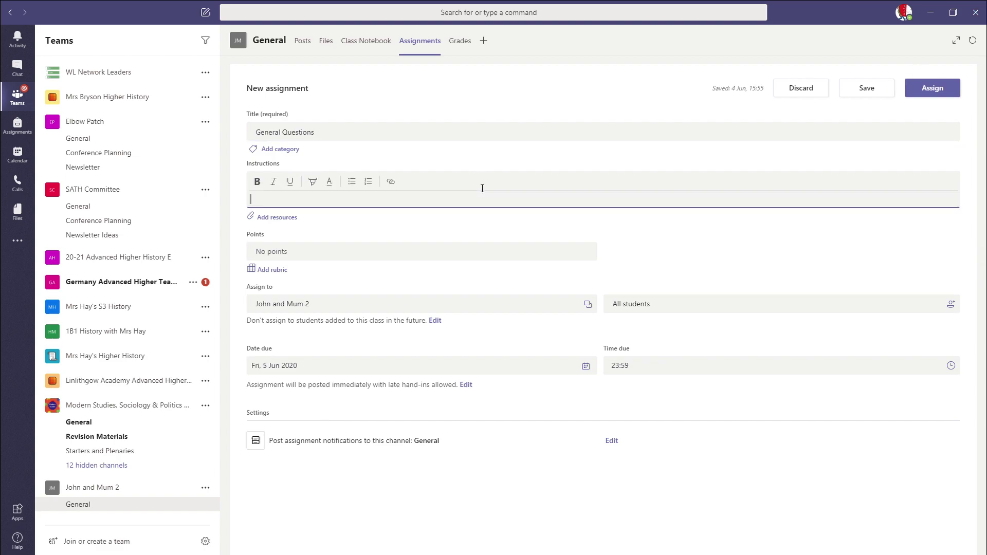
{"action": "type", "text": "Answer all questions fully"}
Attach the Task 1 page from the Class Notebook's Welcome section, distributing student copies to the Homework section.
{"action": "left_click", "coordinate": [281, 224]}
{"action": "left_click", "coordinate": [282, 203]}
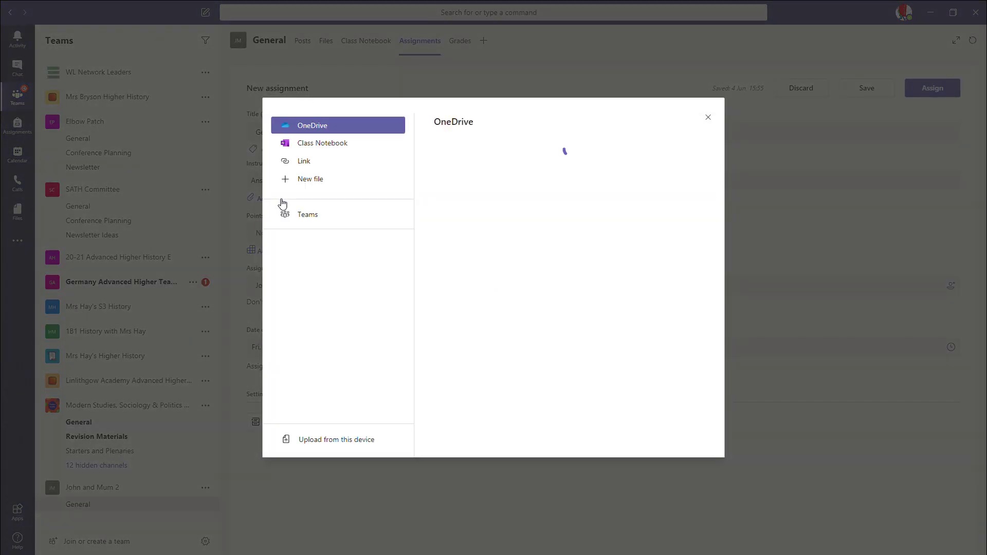
{"action": "left_click", "coordinate": [343, 151]}
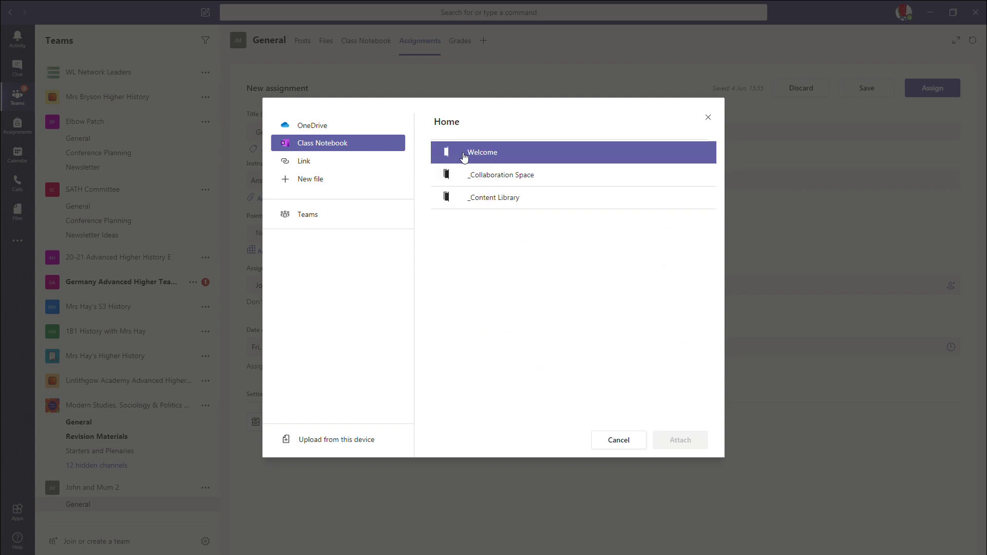
{"action": "left_click", "coordinate": [465, 156]}
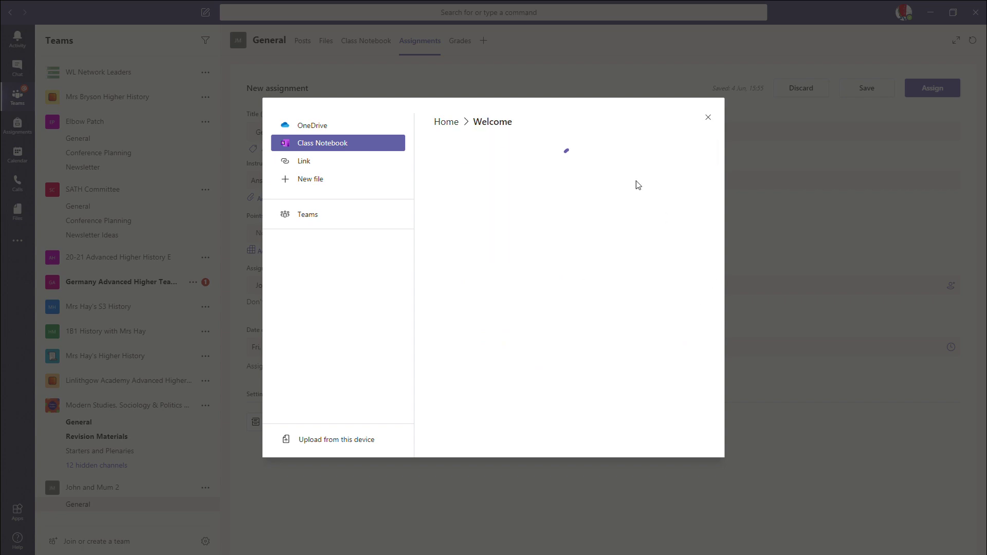
{"action": "left_click", "coordinate": [569, 160]}
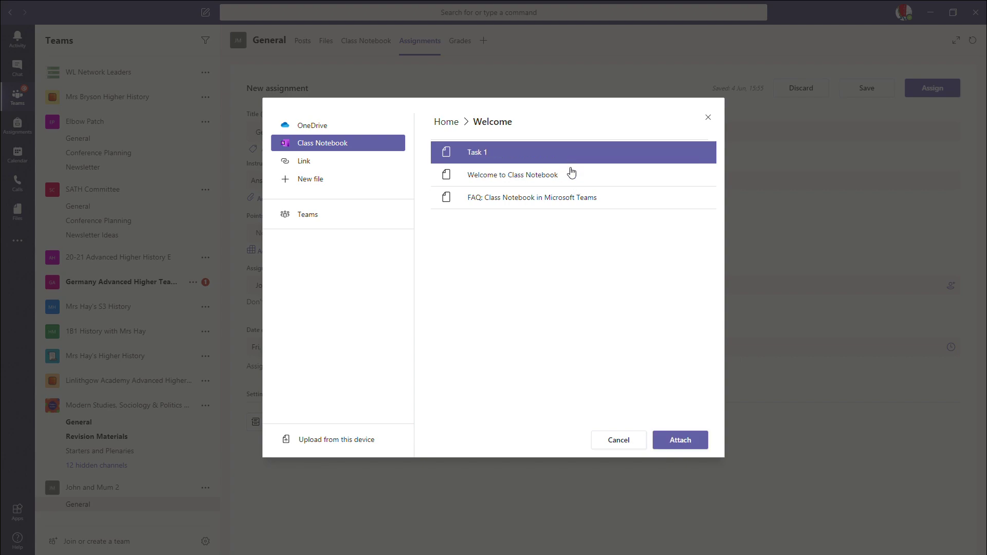
{"action": "left_click", "coordinate": [697, 441]}
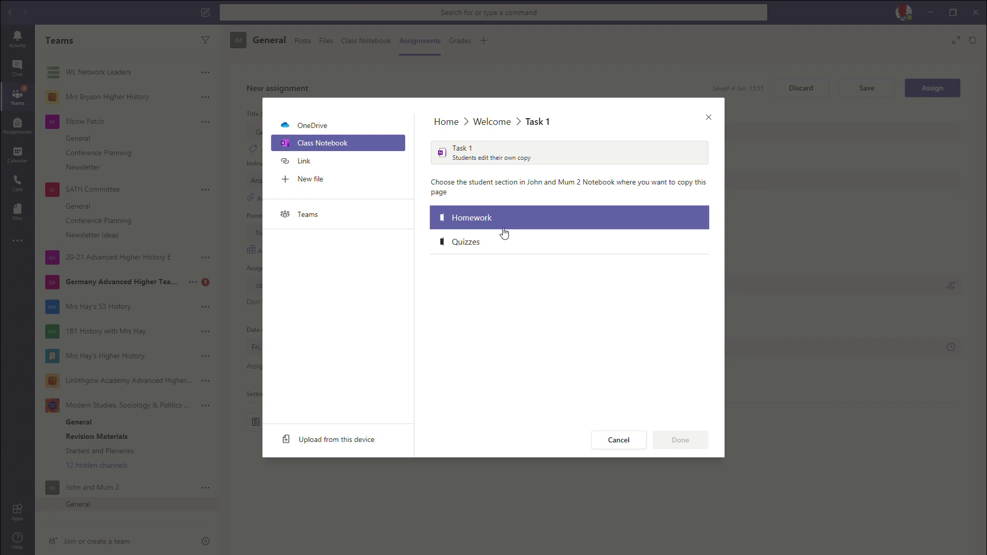
{"action": "left_click", "coordinate": [534, 222]}
{"action": "left_click", "coordinate": [680, 441]}
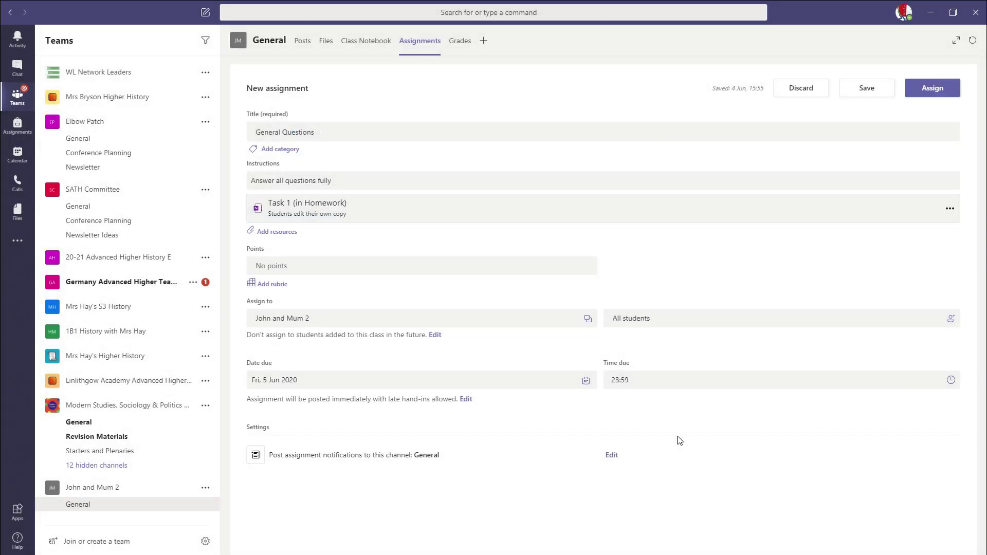
Set the General Questions assignment's points to 3 and assign it to the class.
{"action": "left_click", "coordinate": [391, 267]}
{"action": "type", "text": "3"}
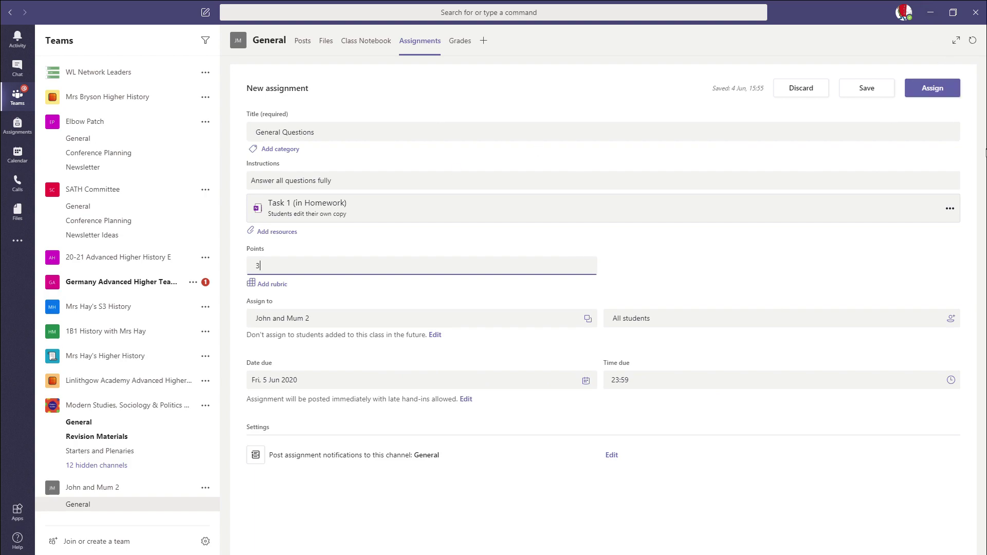
{"action": "left_click", "coordinate": [942, 99]}
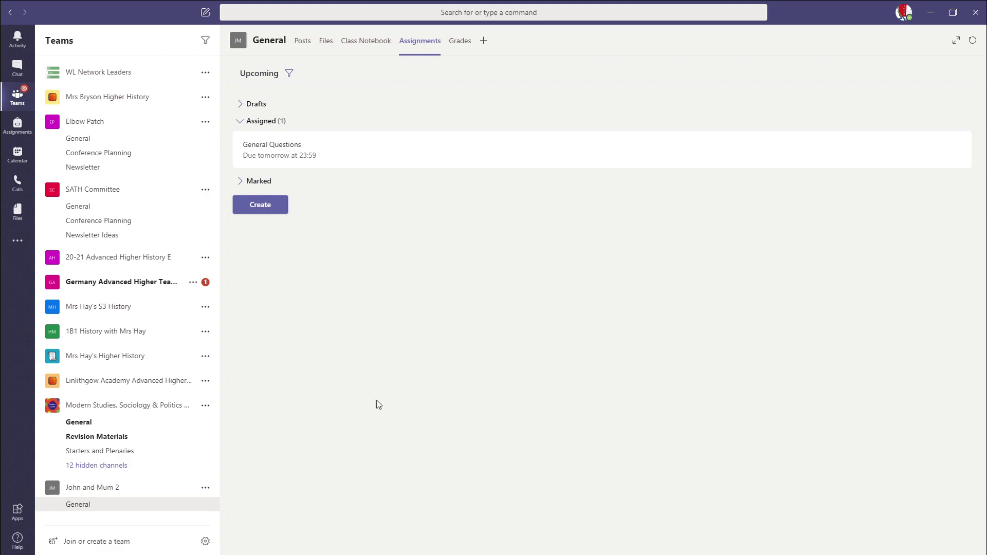
Open the "Some questions" assignment from the channel posts in student view and view its Task 1 page.
{"action": "left_click", "coordinate": [303, 45]}
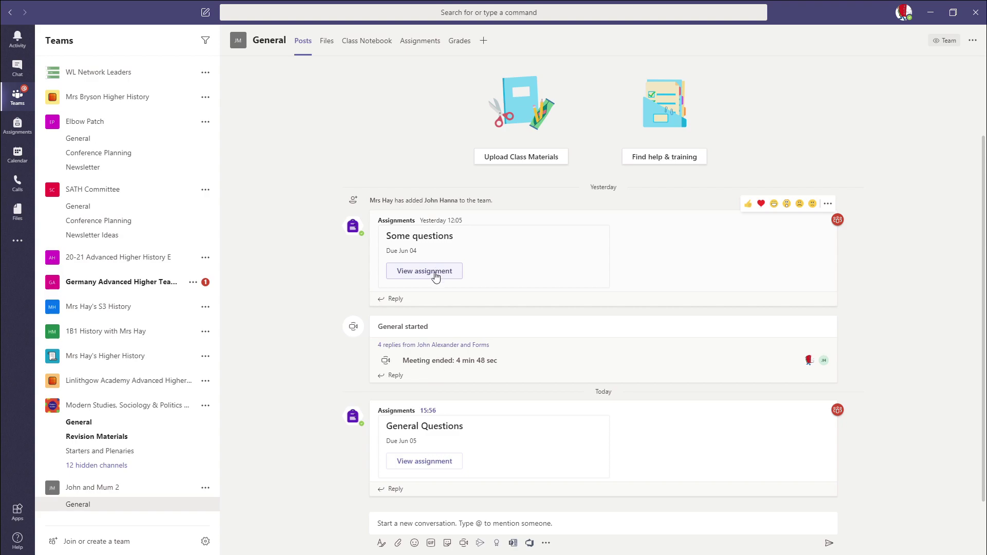
{"action": "left_click", "coordinate": [435, 276]}
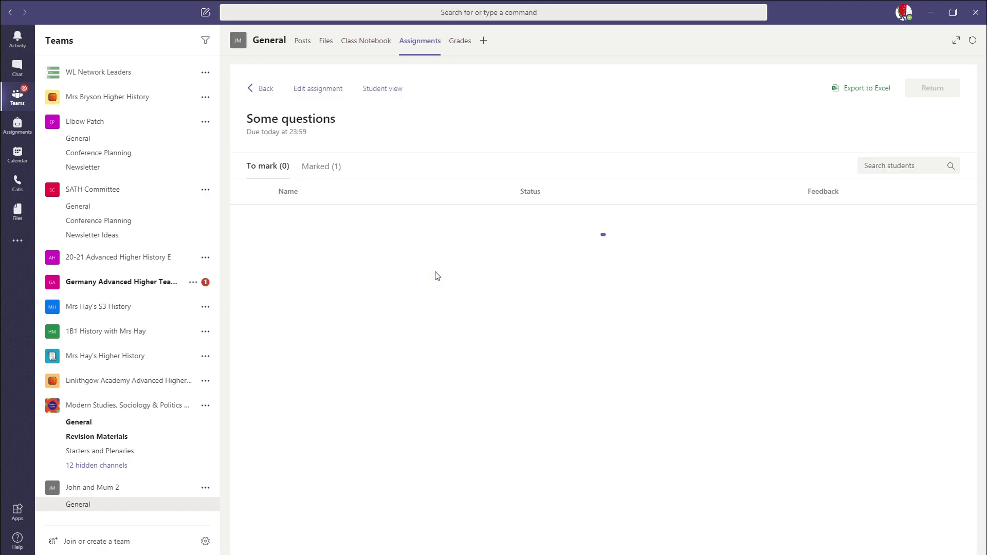
{"action": "left_click", "coordinate": [381, 90]}
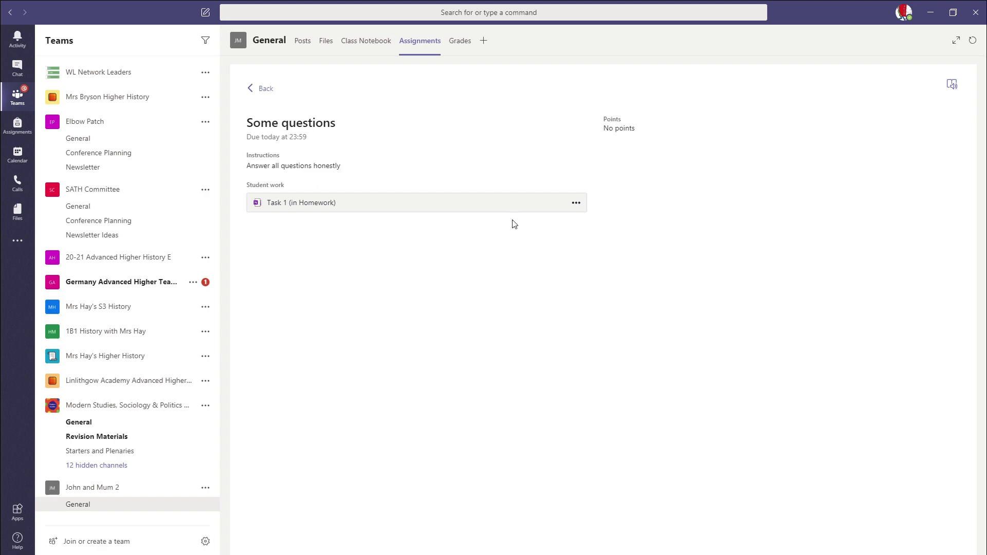
{"action": "left_click", "coordinate": [292, 206]}
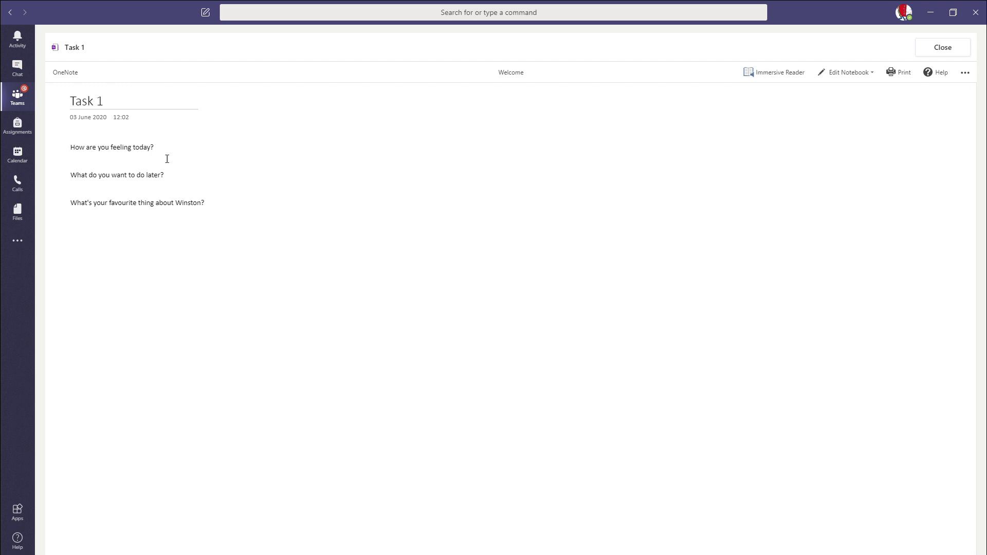
Open the Task 1 page for editing, examine the insert and draw tools, and place the cursor below the first question.
{"action": "left_click", "coordinate": [834, 72]}
{"action": "left_click", "coordinate": [848, 91]}
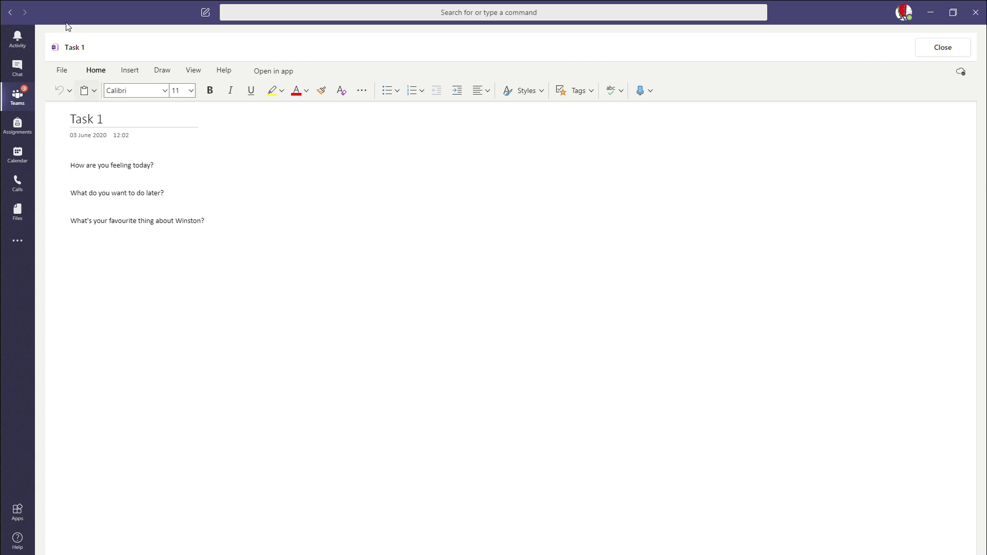
{"action": "left_click", "coordinate": [133, 76]}
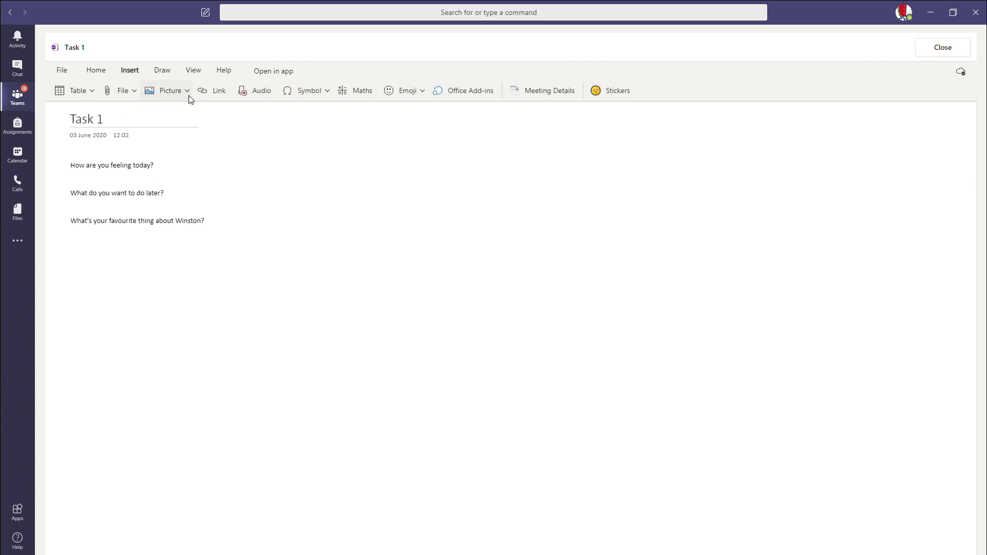
{"action": "left_click", "coordinate": [162, 75]}
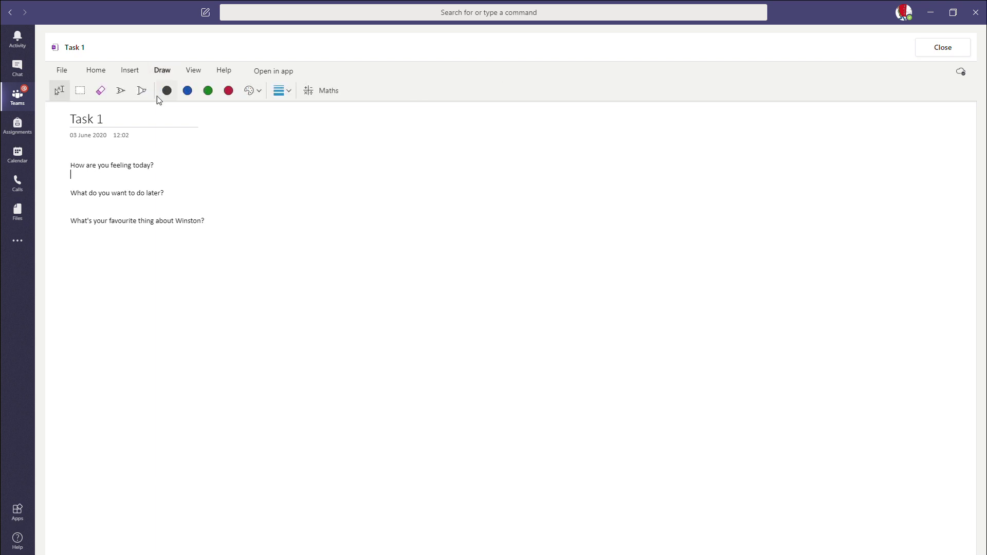
{"action": "left_click", "coordinate": [126, 176]}
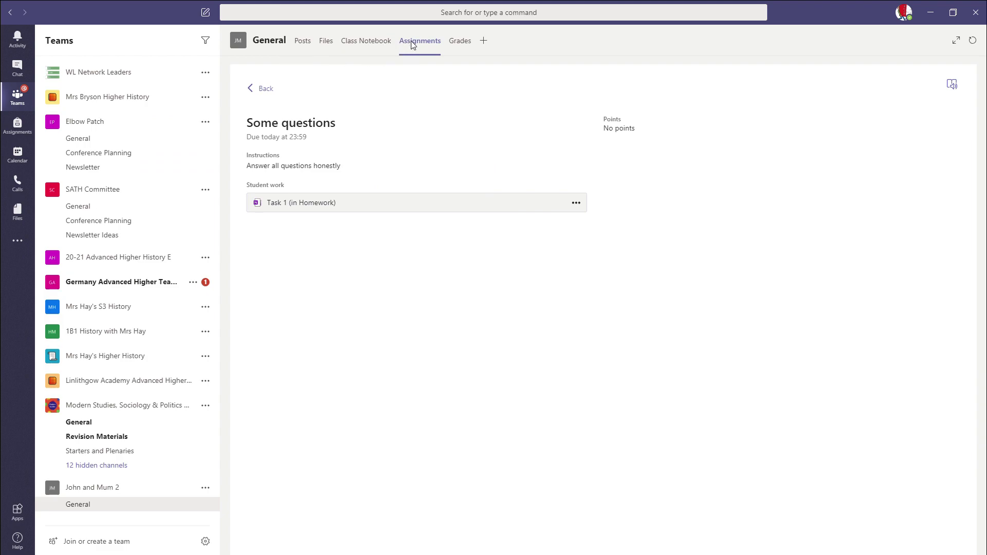
Leave the student view of "Some questions" and open the student's marked Task 1 work.
{"action": "left_click", "coordinate": [265, 88]}
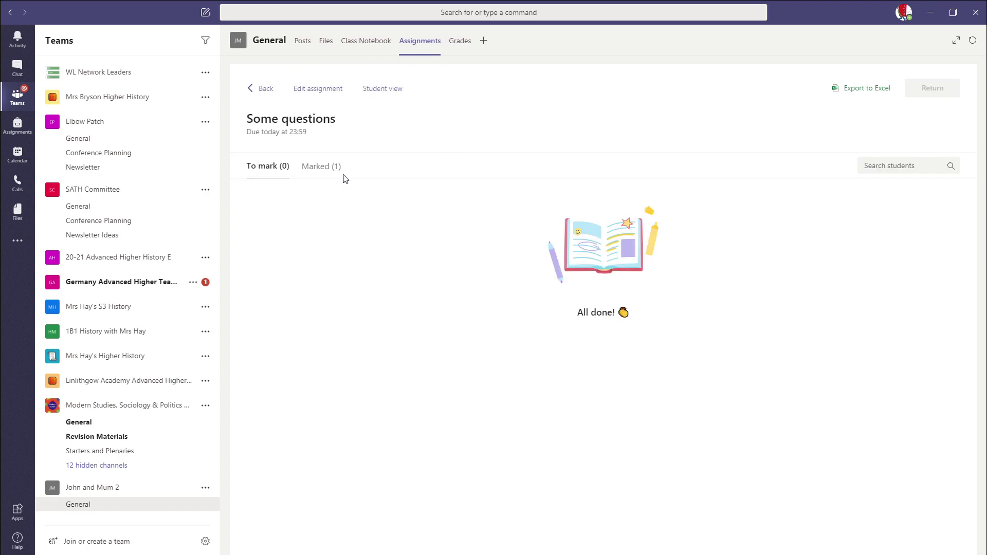
{"action": "left_click", "coordinate": [327, 167]}
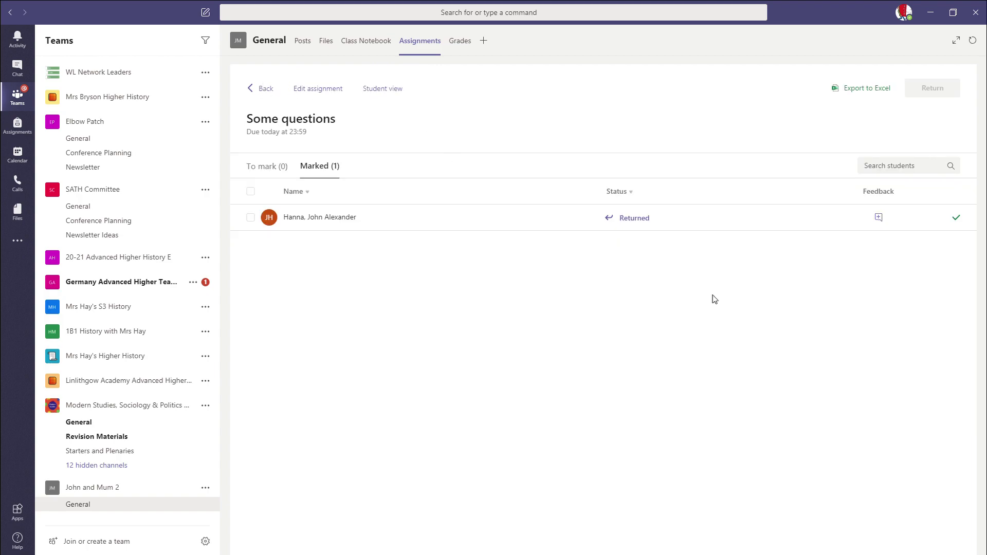
{"action": "left_click", "coordinate": [341, 215]}
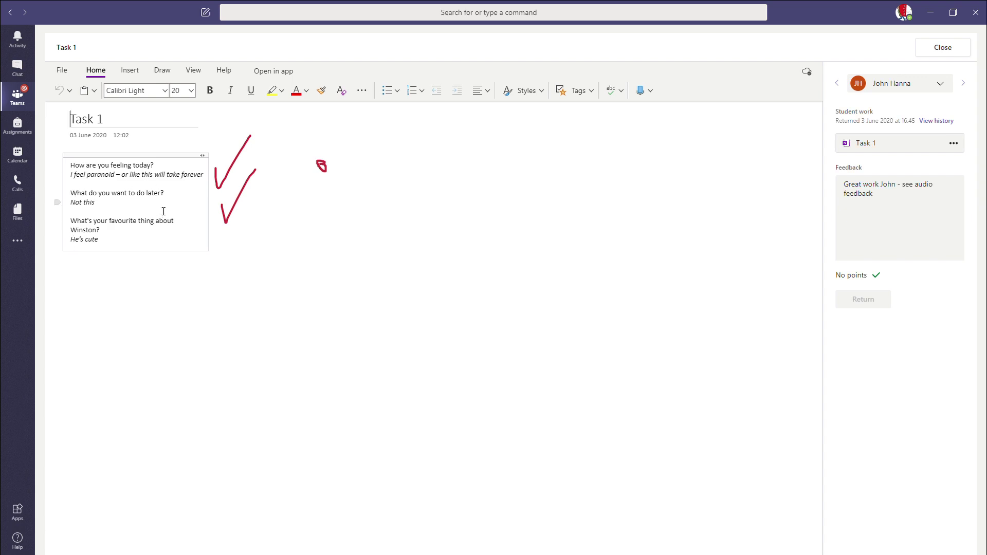
Examine the drawing and insert tools for marking the student's page, placing an empty note box beside the answers.
{"action": "left_click", "coordinate": [162, 70]}
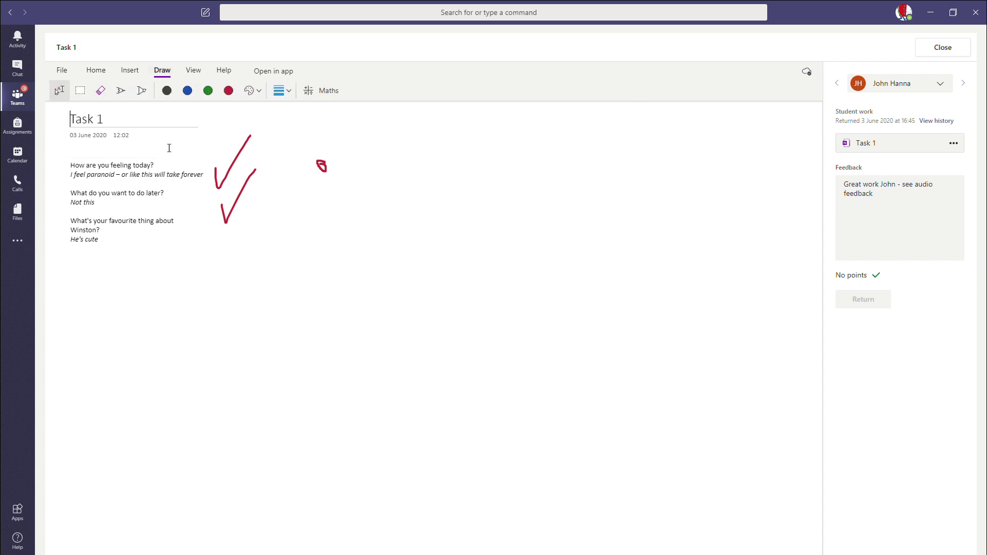
{"action": "left_click", "coordinate": [96, 72]}
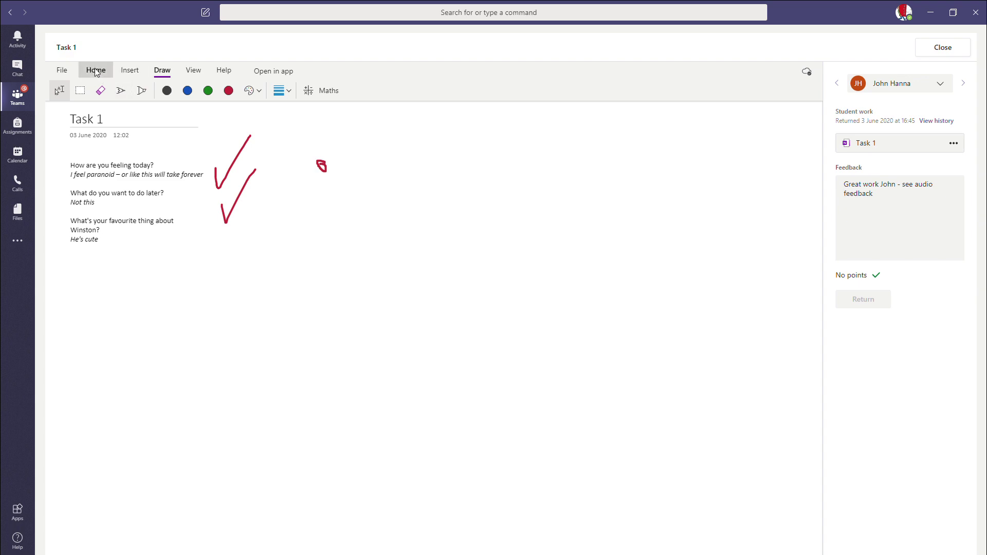
{"action": "left_click", "coordinate": [125, 71]}
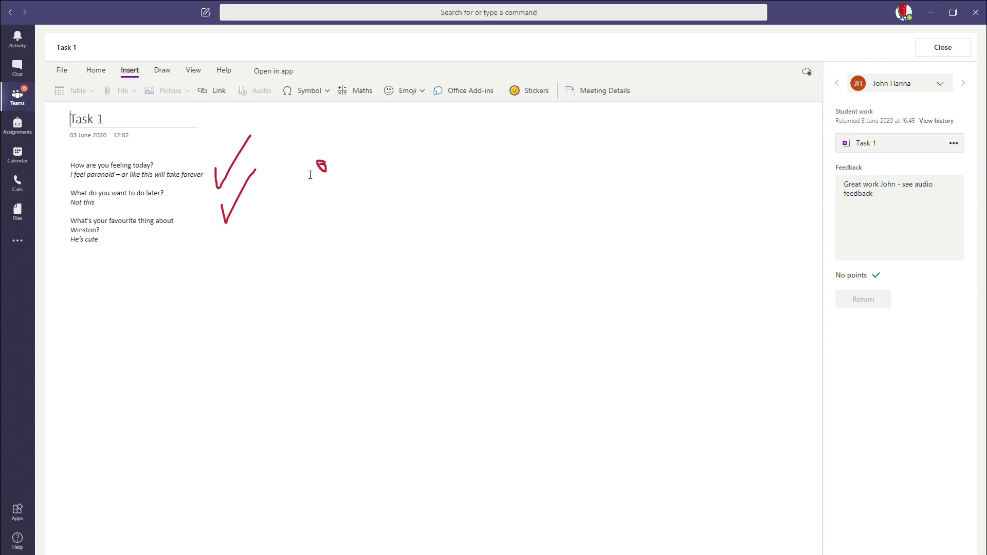
{"action": "left_click", "coordinate": [311, 202]}
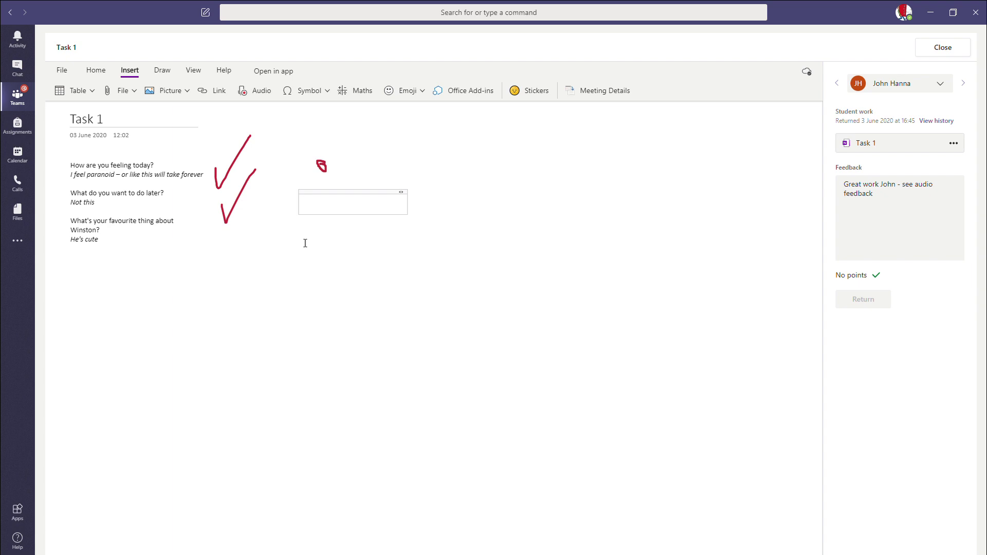
Check the feedback and return area of the student's Task 1 work, and close the work.
{"action": "left_click", "coordinate": [940, 223]}
{"action": "left_click", "coordinate": [908, 307]}
{"action": "left_click", "coordinate": [941, 47]}
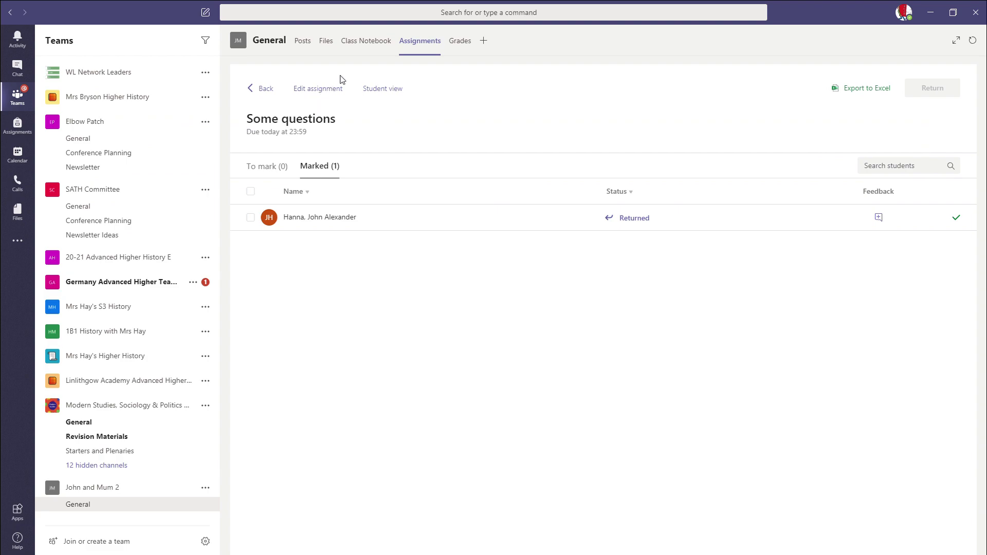